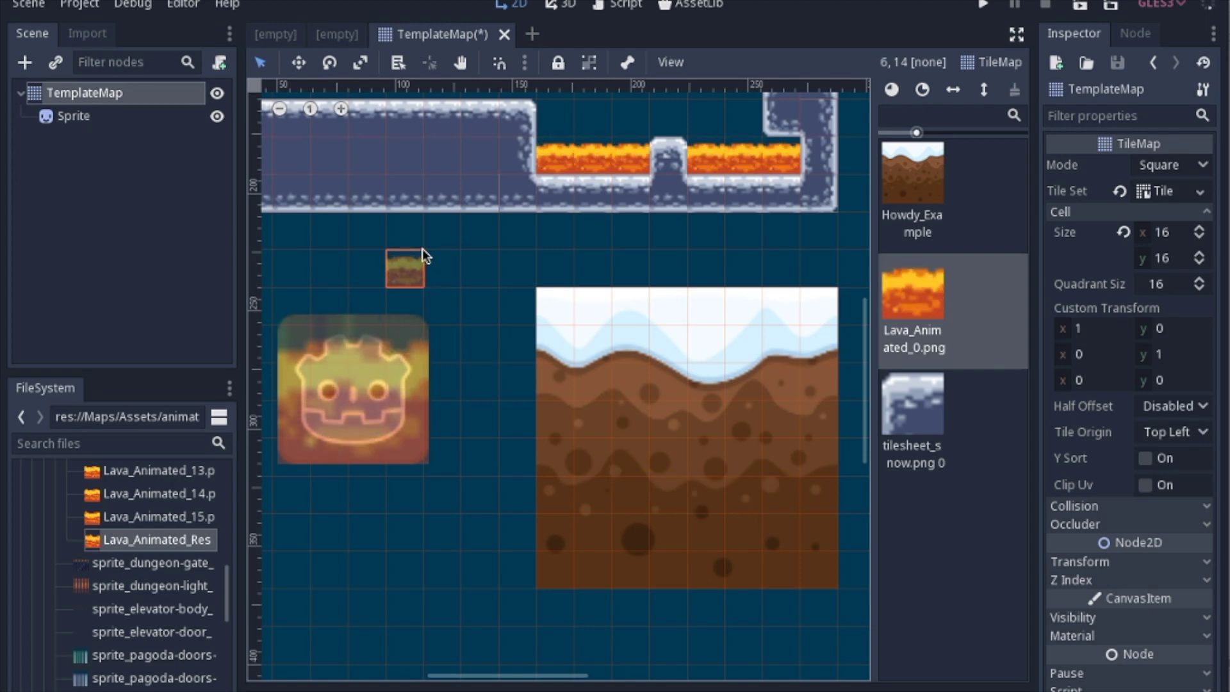
# Paint a test line of lava tiles, then select the Sprite to view its lava-mixing shader.
pyautogui.keyDown('shift'); pyautogui.moveTo(444, 232); pyautogui.dragTo(652, 241); pyautogui.keyUp('shift')
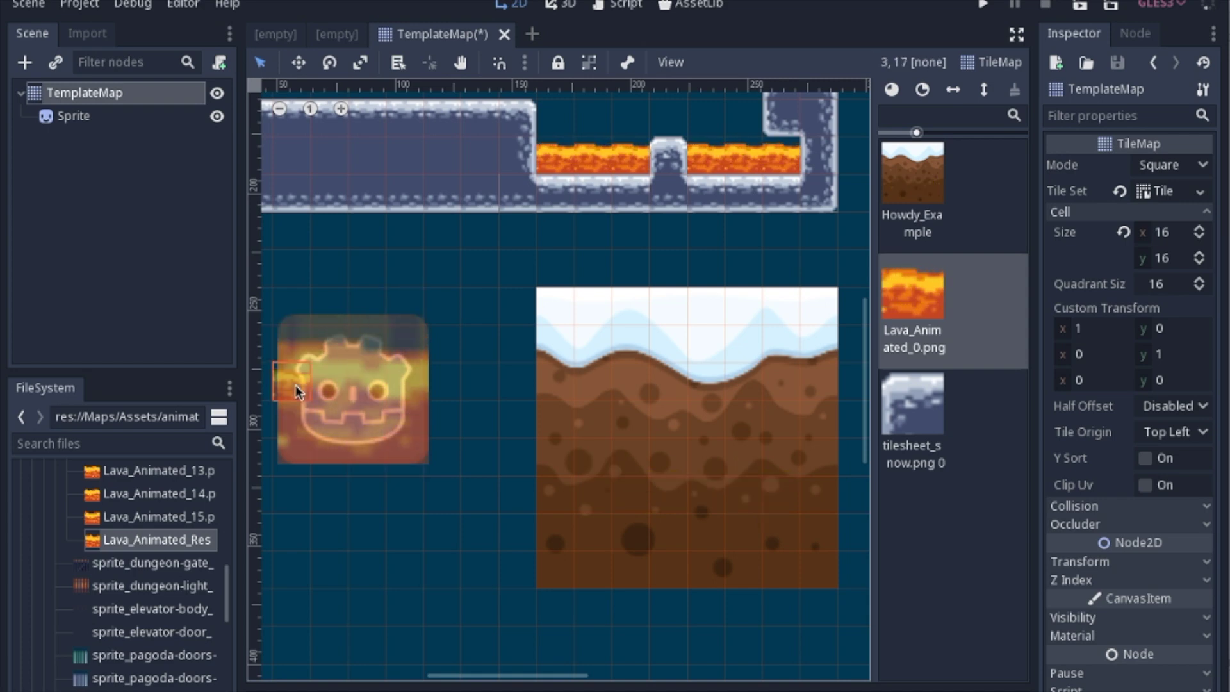
pyautogui.click(129, 115)
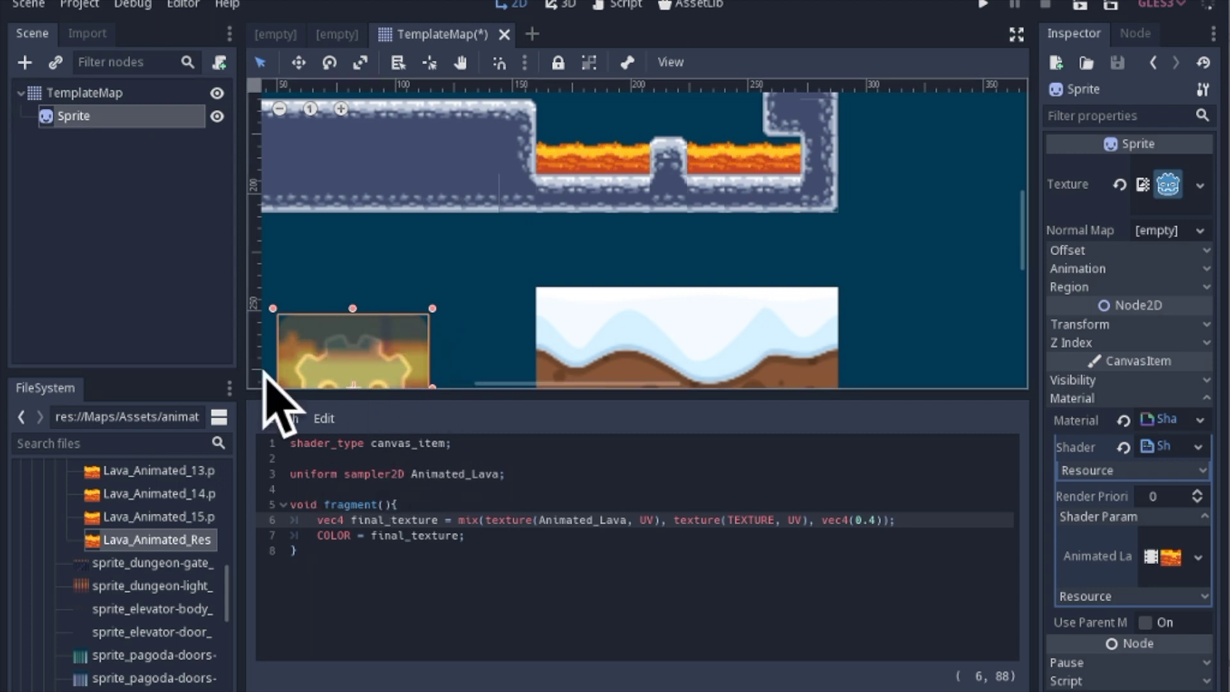
# Select the TileMap to show its TileSet editor with the lava and snow textures.
pyautogui.click(564, 378)
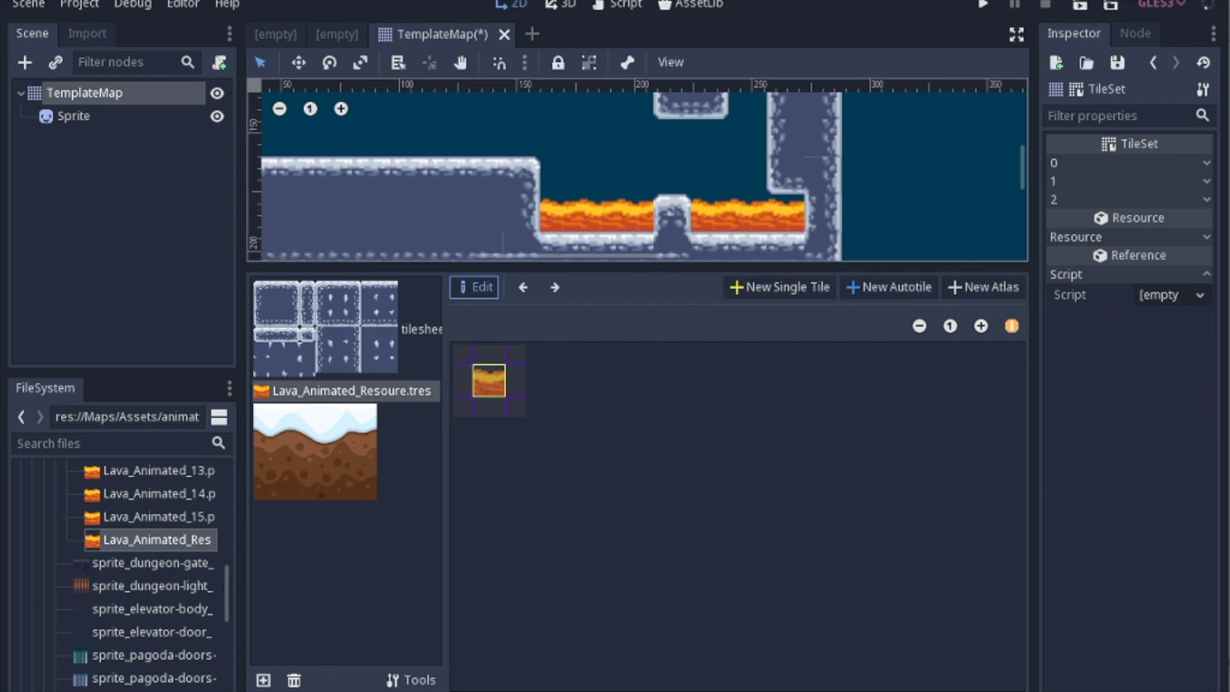
# Add Lava_Animated_0.png to the tile set as a new single tile region.
pyautogui.click(264, 680)
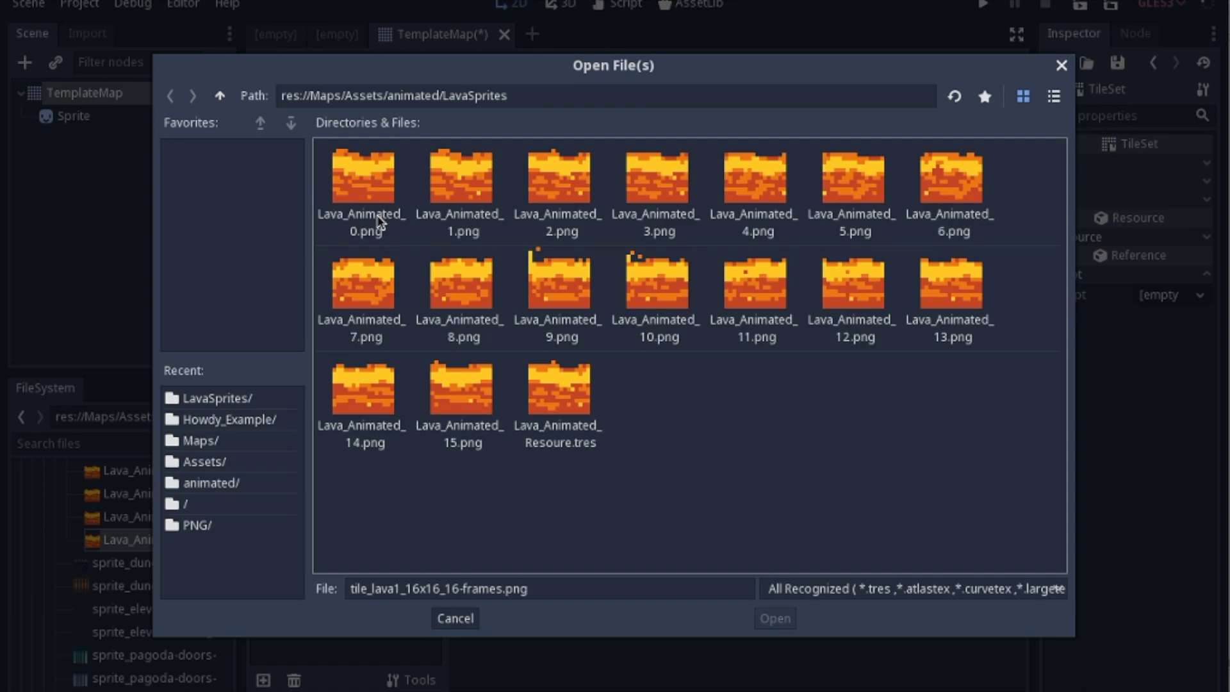
pyautogui.doubleClick(363, 179)
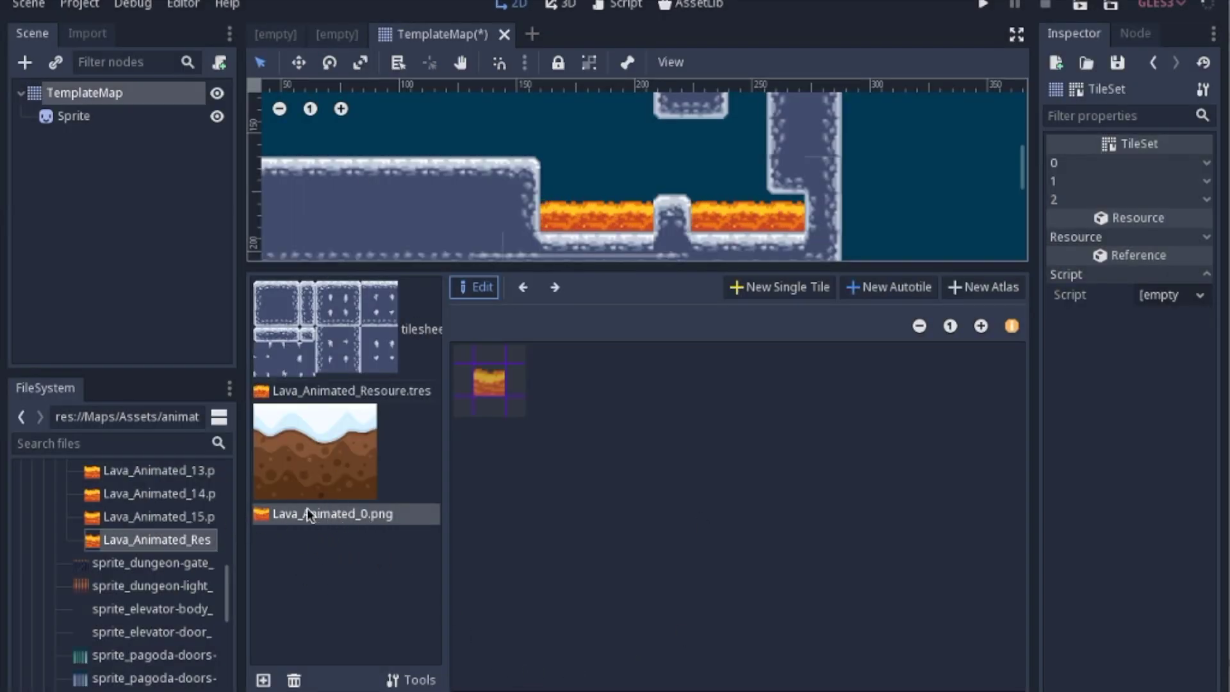
pyautogui.click(290, 514)
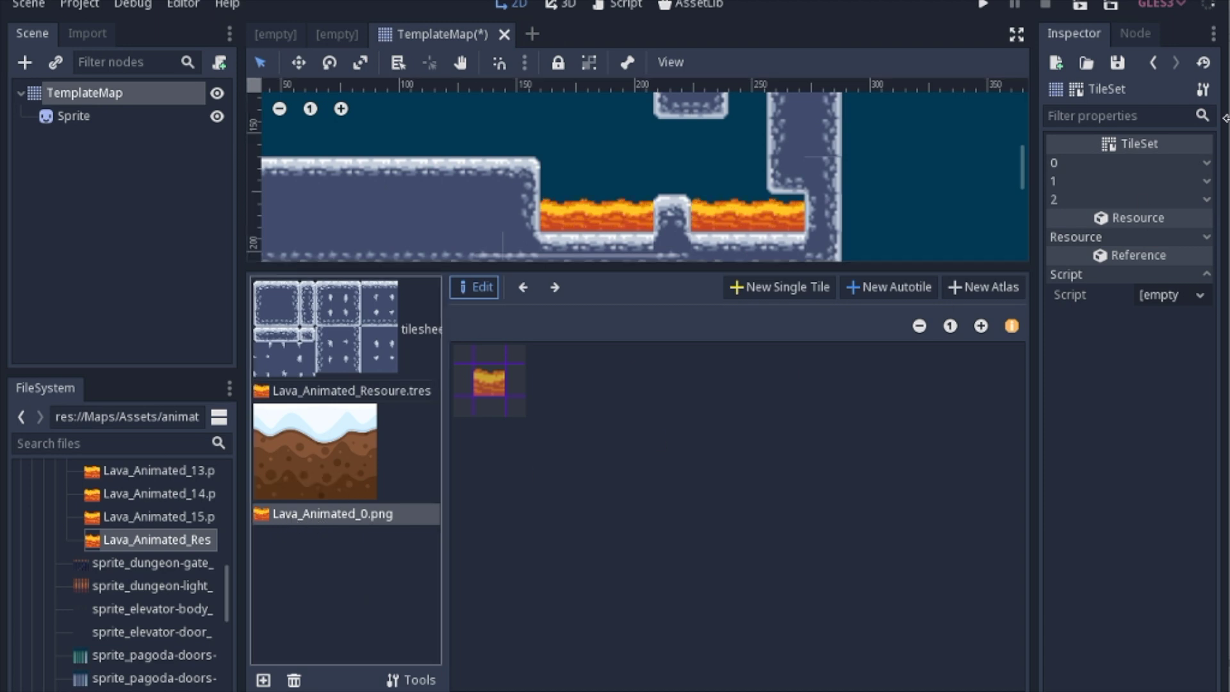
pyautogui.click(740, 290)
pyautogui.moveTo(495, 421); pyautogui.dragTo(499, 424)
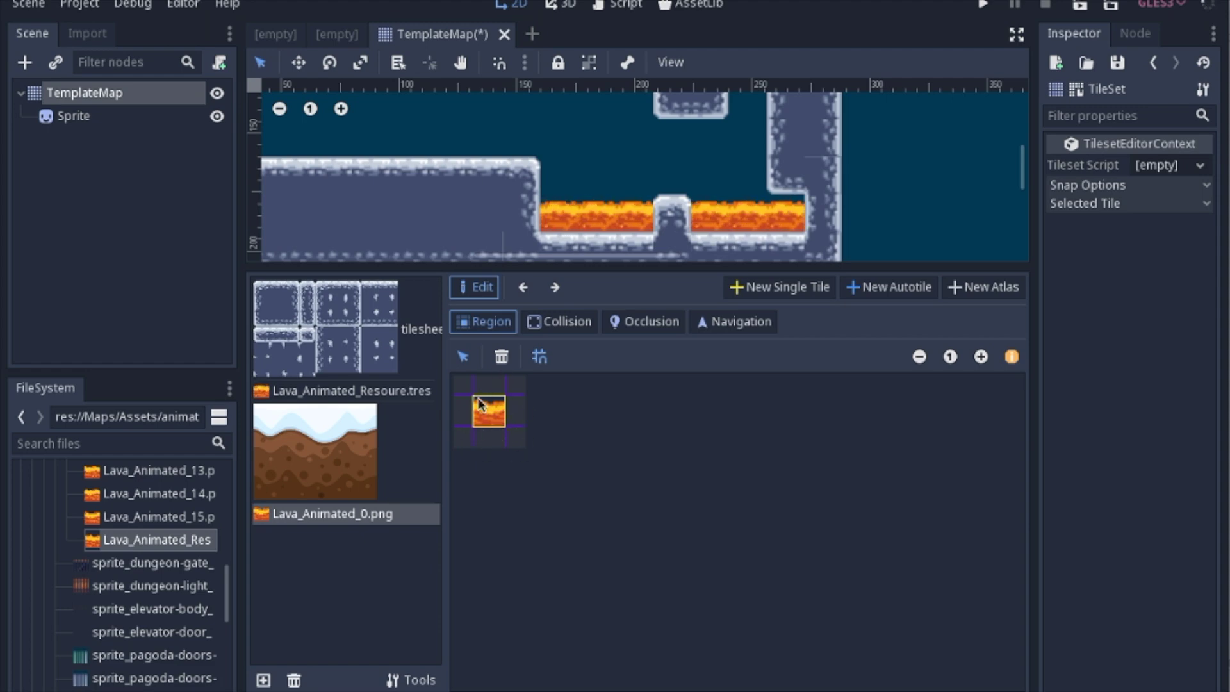
pyautogui.click(83, 93)
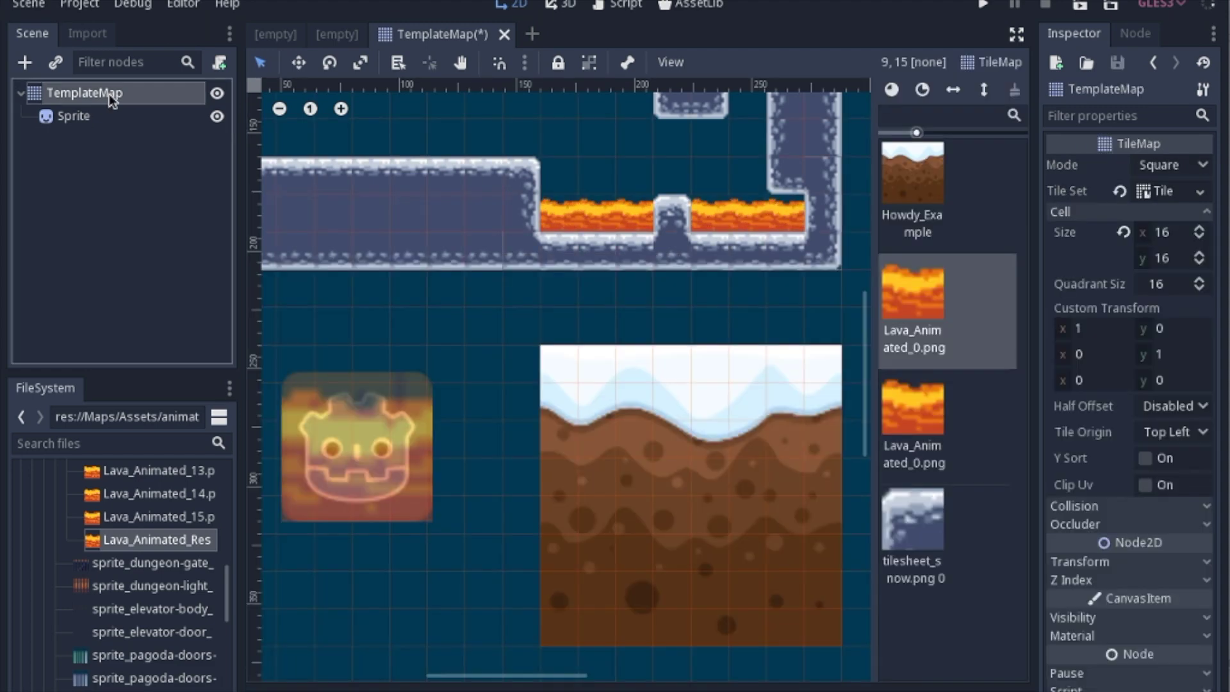
# Give tile 3 a new AnimatedTexture with its frame count raised to 3.
pyautogui.click(1162, 189)
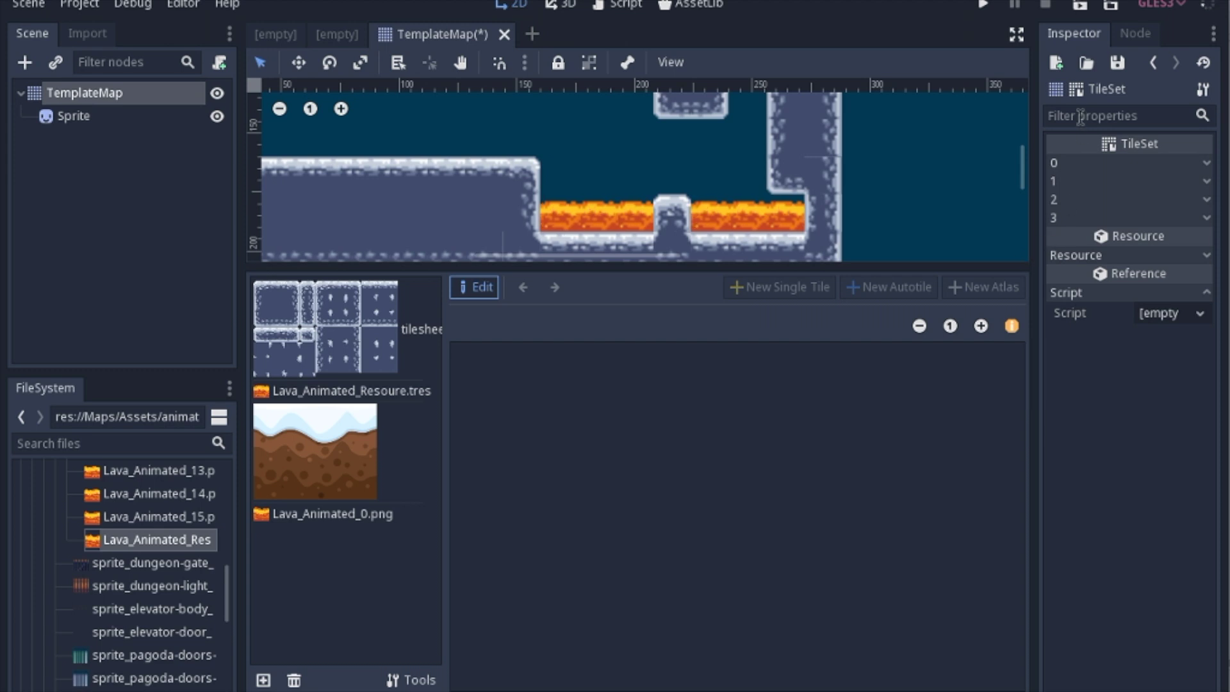
pyautogui.click(1076, 218)
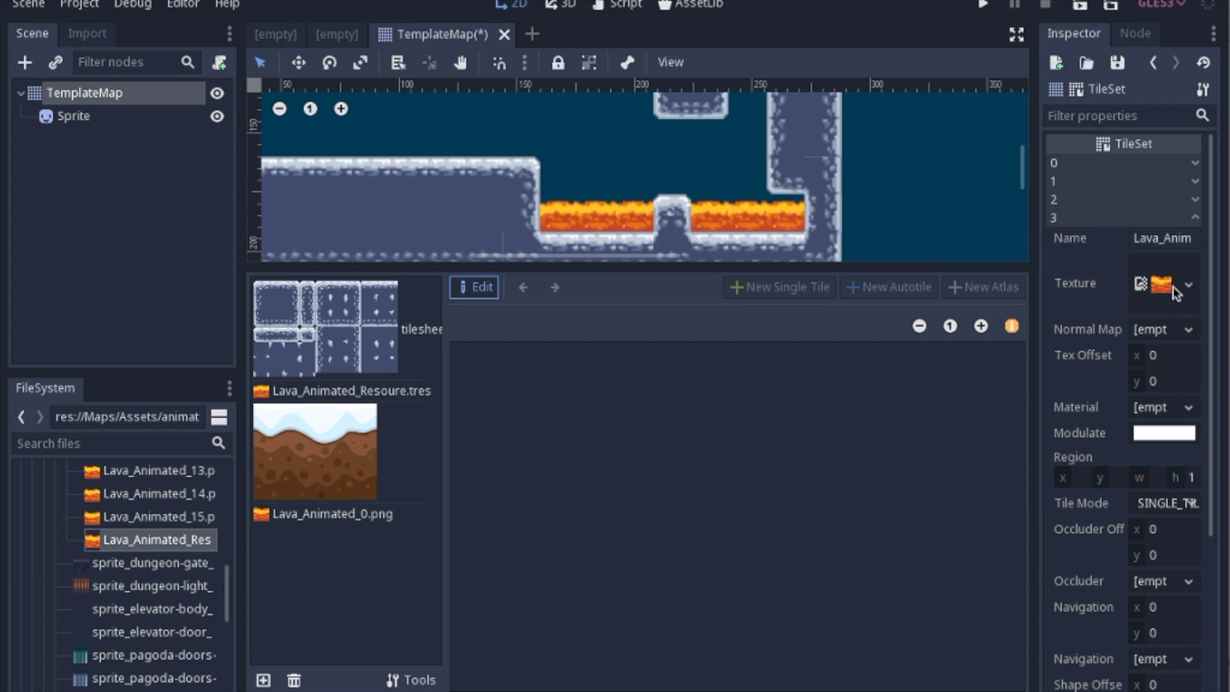
pyautogui.click(1189, 286)
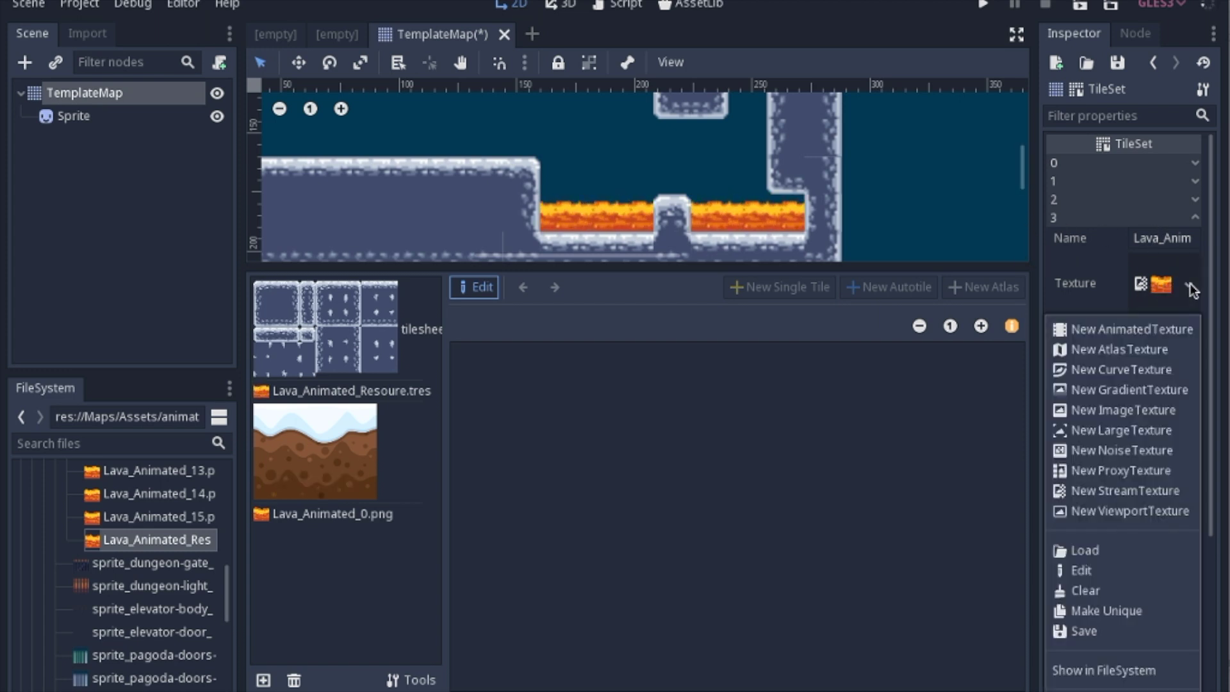
pyautogui.click(1170, 331)
pyautogui.click(1153, 285)
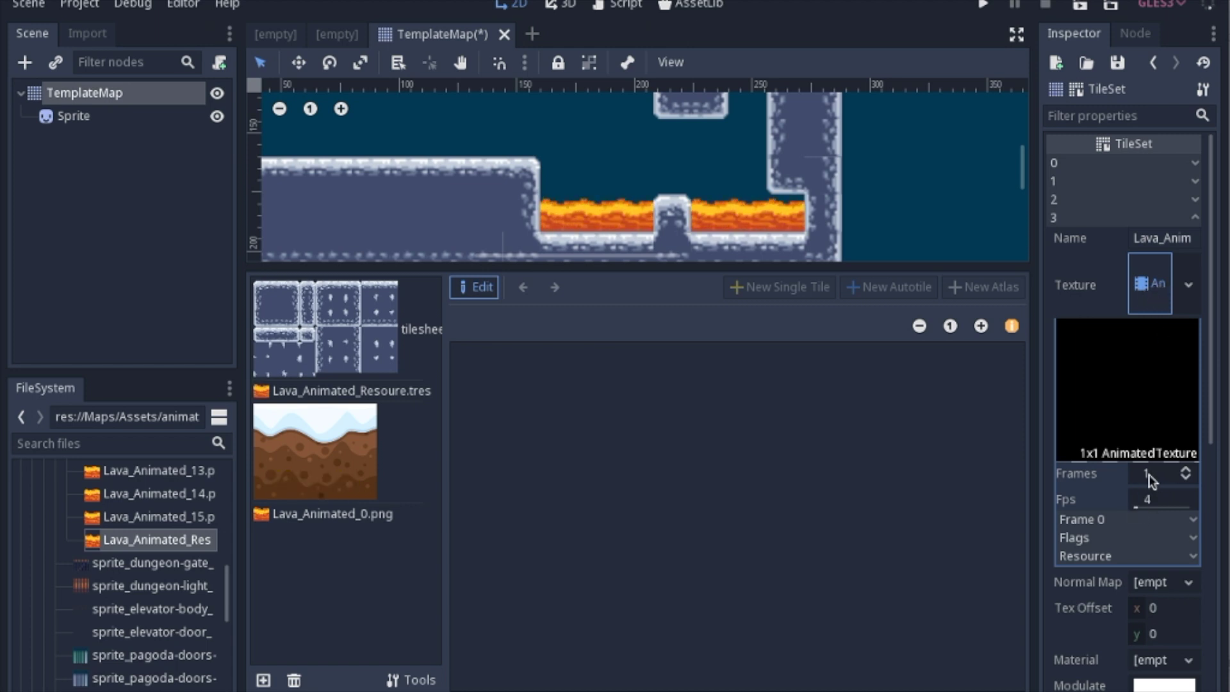
pyautogui.click(1186, 470)
pyautogui.click(1186, 470)
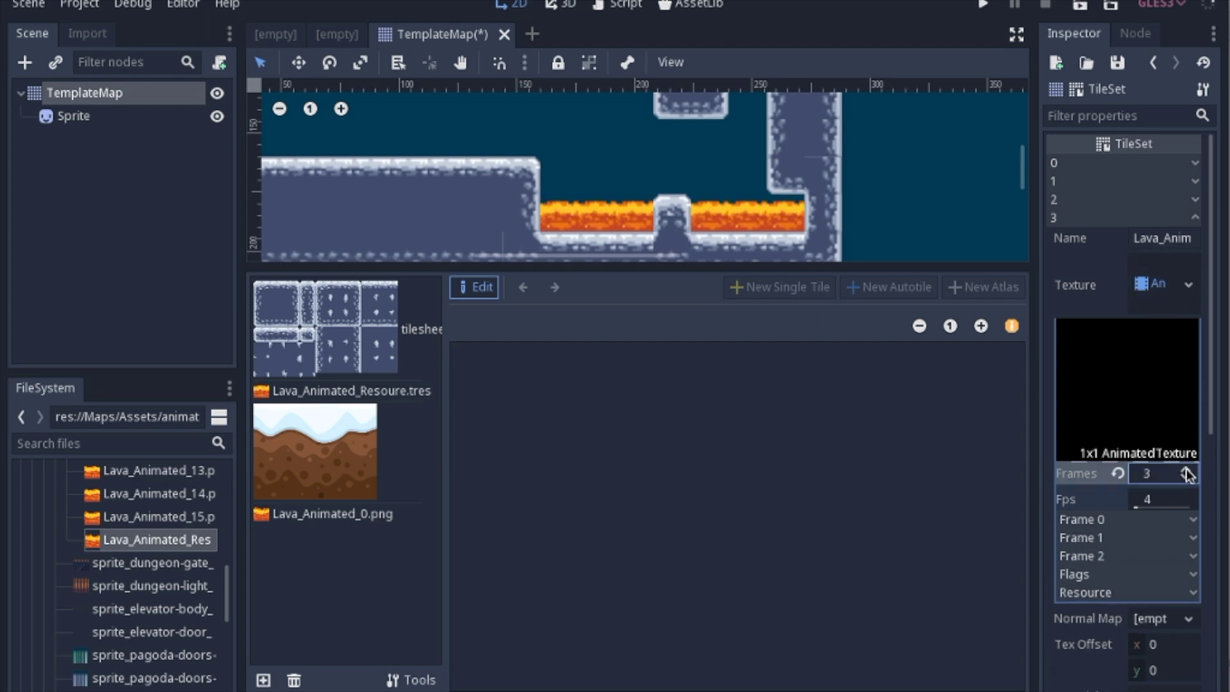
# Assign Lava_Animated_0.png, _1.png and _2.png as the textures of Frames 0, 1 and 2.
pyautogui.click(1107, 524)
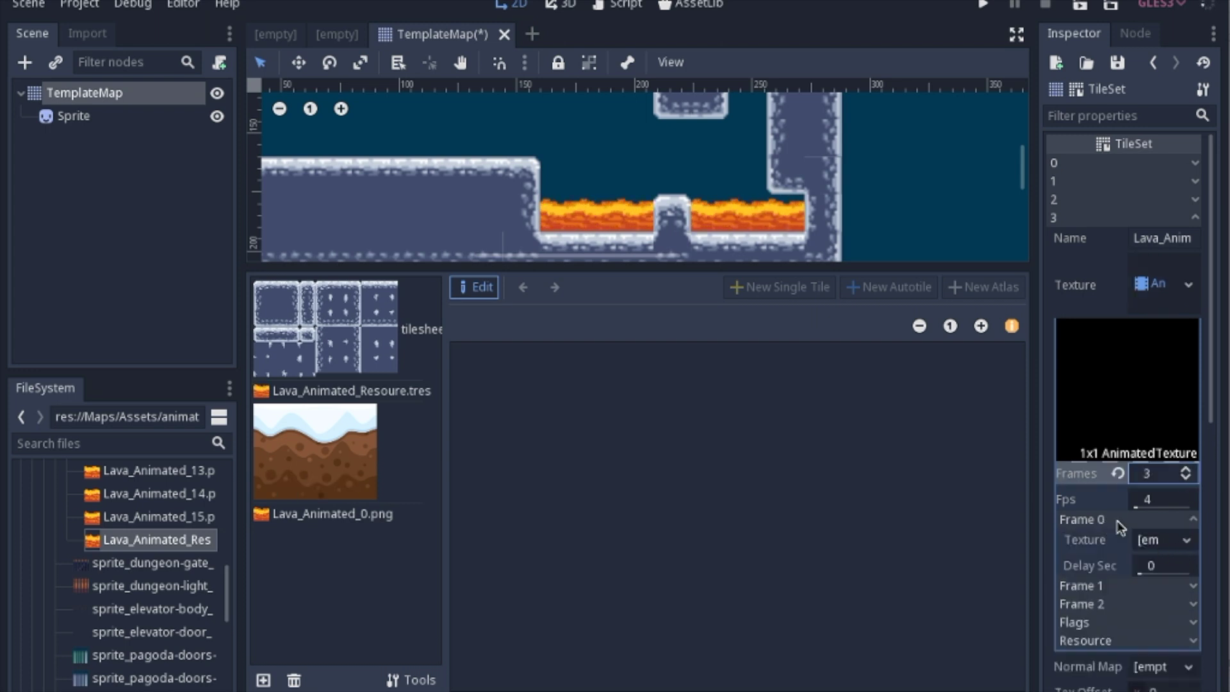
pyautogui.scroll(5, 159, 558)
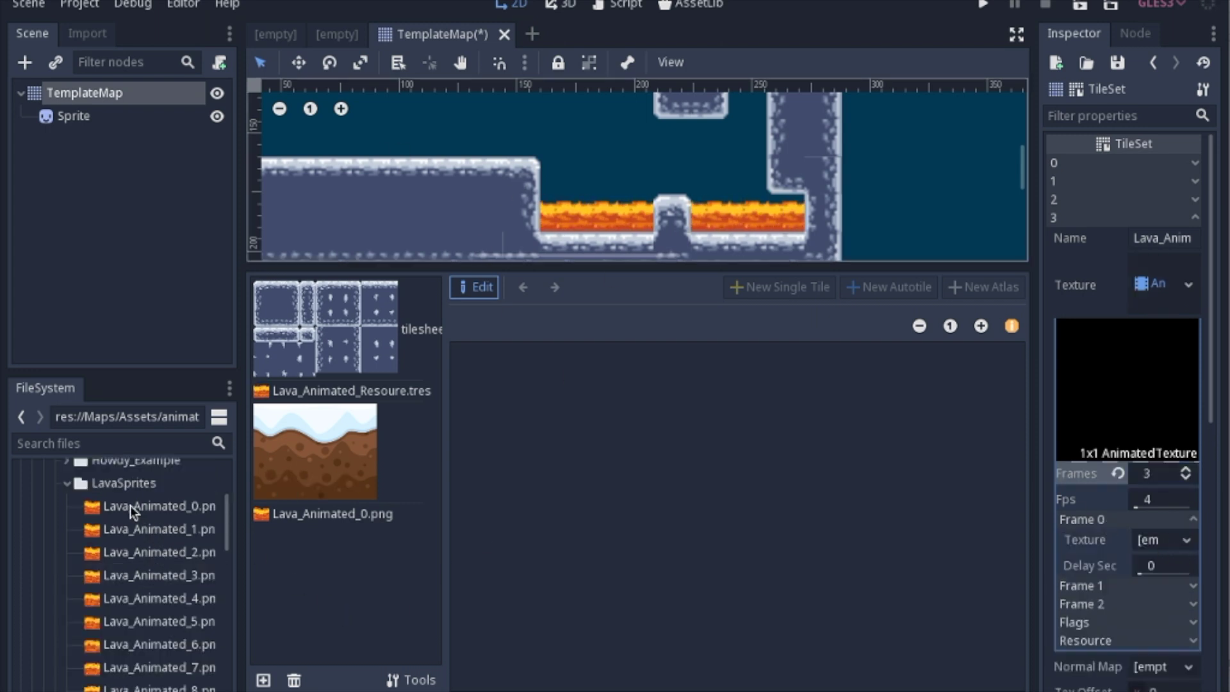
pyautogui.moveTo(130, 505); pyautogui.dragTo(1151, 543)
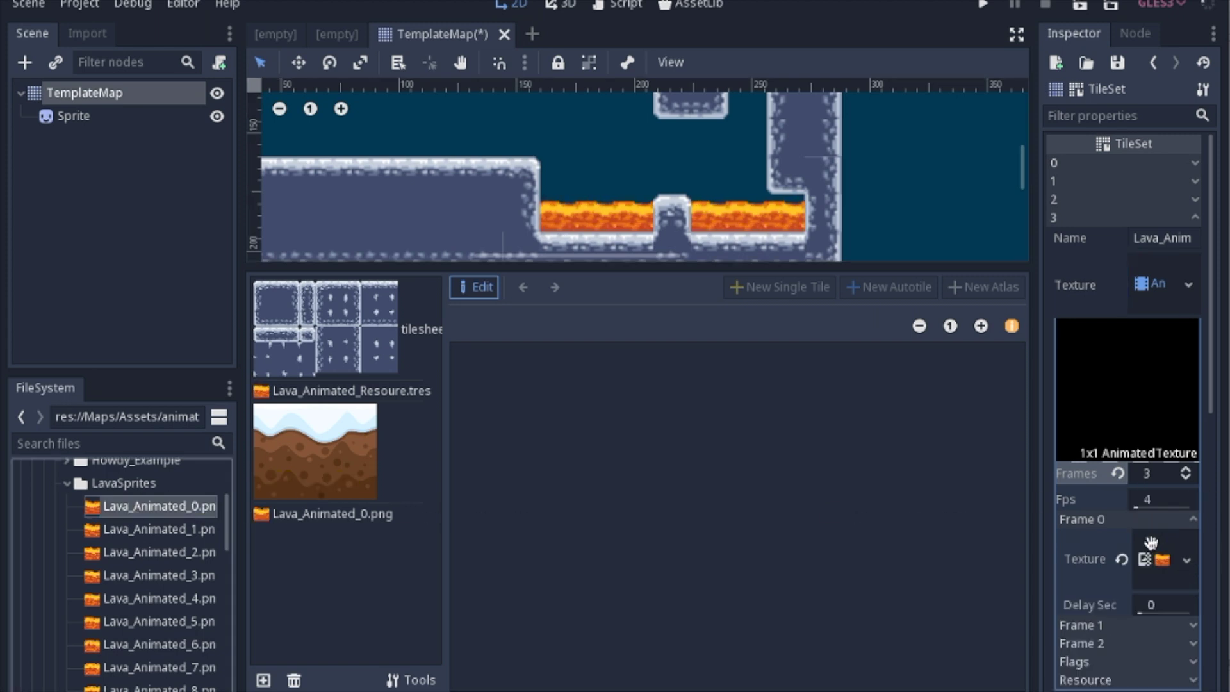
pyautogui.click(1089, 625)
pyautogui.click(139, 537)
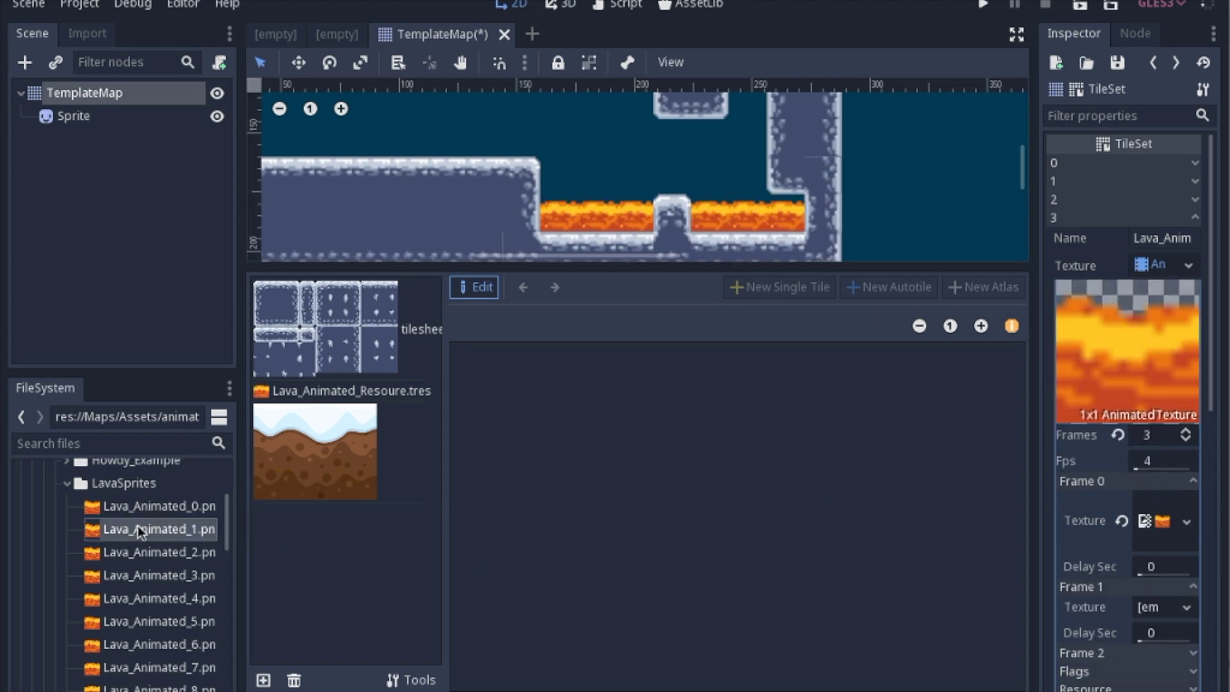
pyautogui.moveTo(138, 516); pyautogui.dragTo(1148, 609)
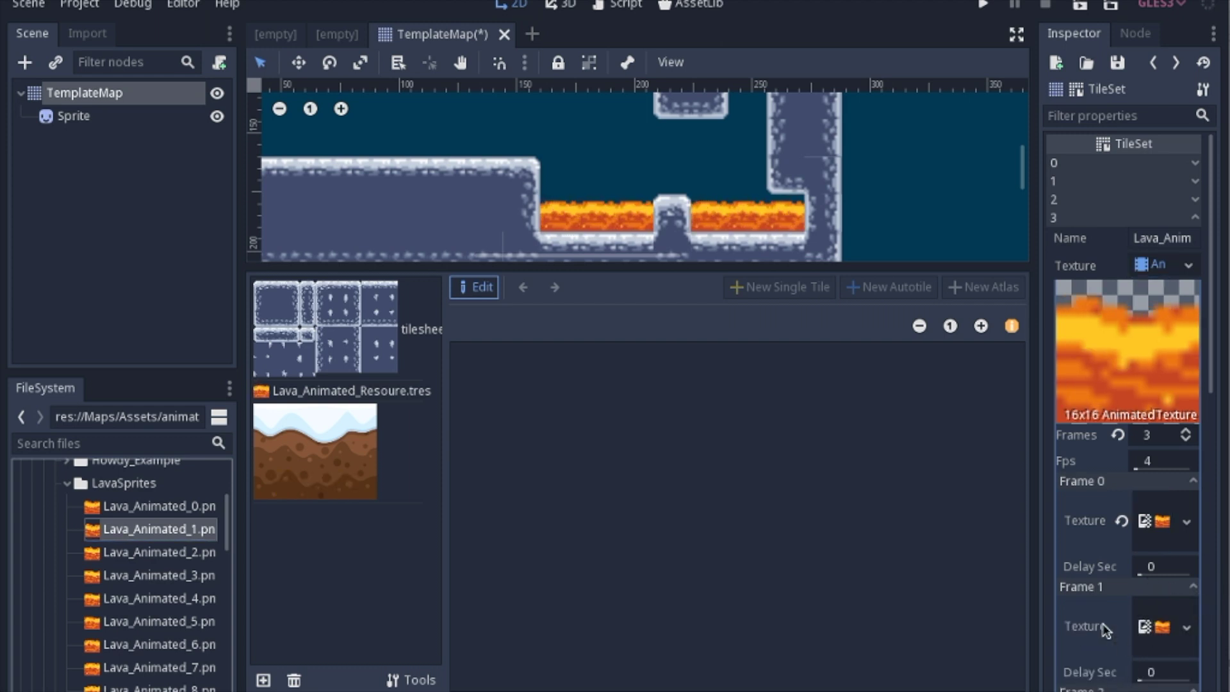
pyautogui.scroll(-5, 1101, 615)
pyautogui.click(136, 554)
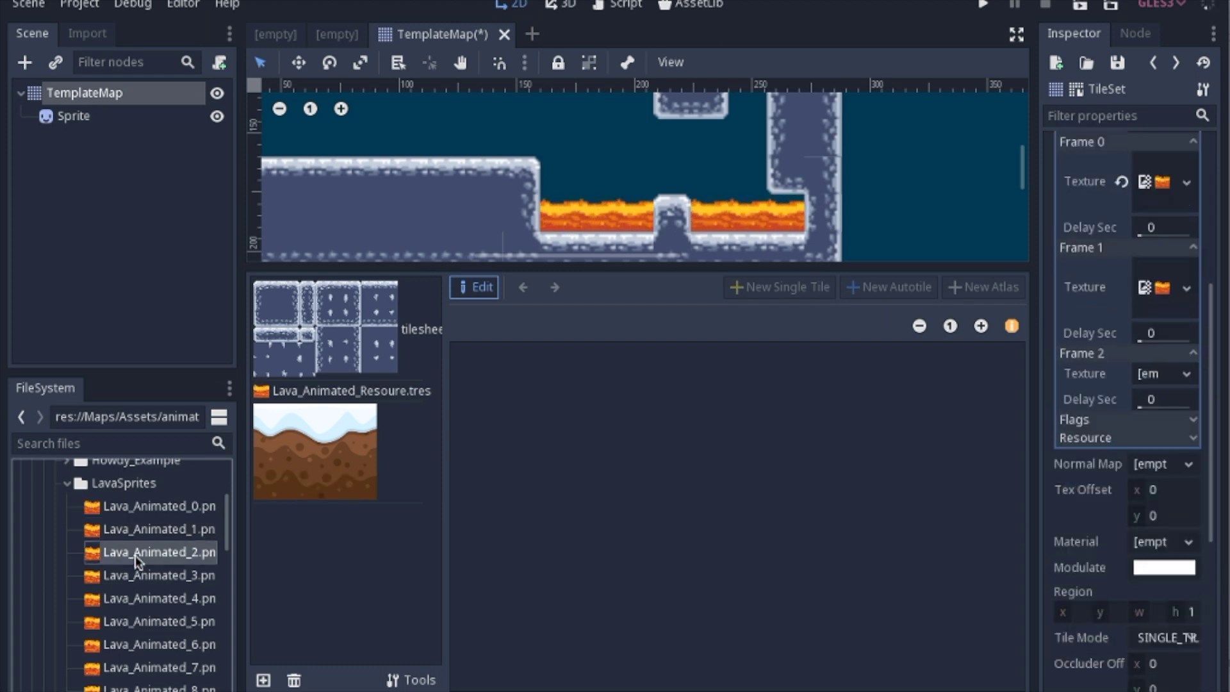
pyautogui.moveTo(135, 553); pyautogui.dragTo(1153, 375)
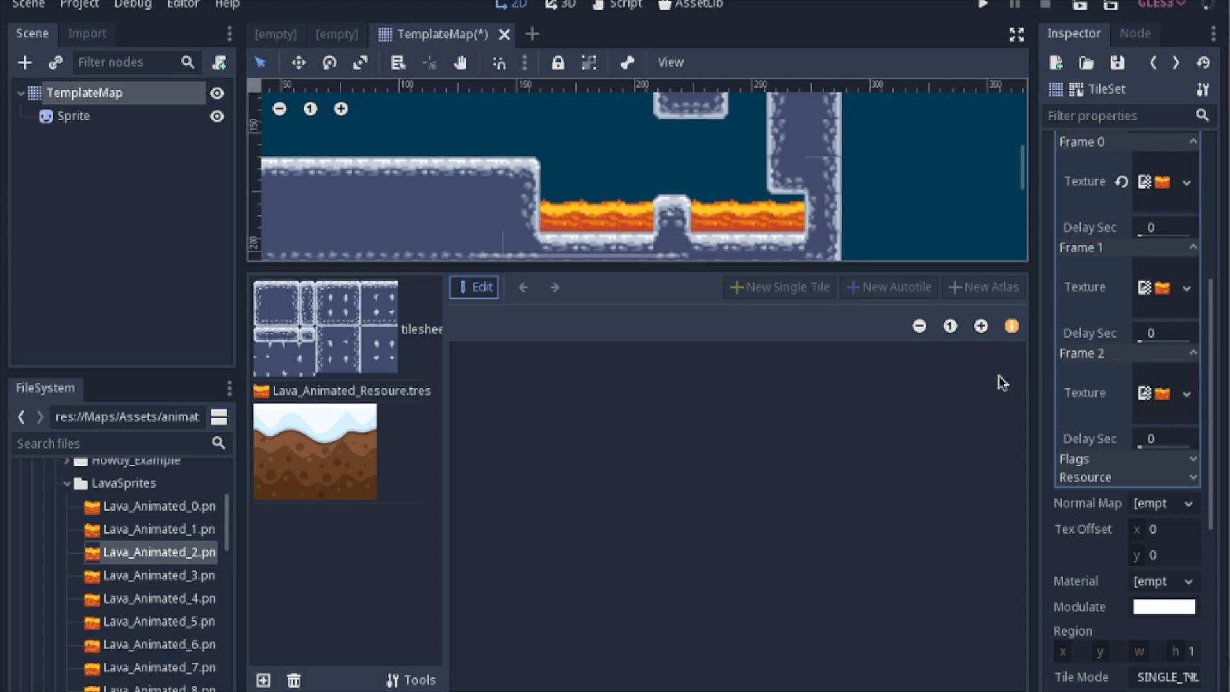
pyautogui.scroll(5, 1079, 359)
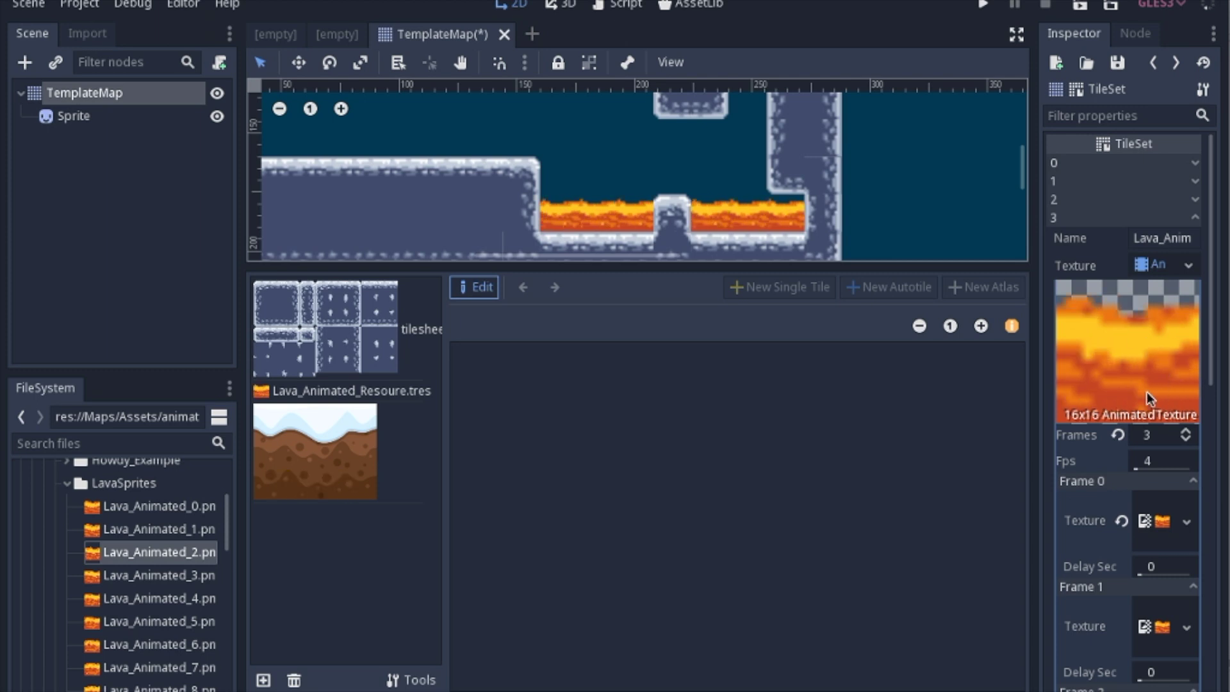
# Collapse the Frame 0, 1 and 2 settings and open the tile texture's resource options.
pyautogui.click(1193, 481)
pyautogui.click(1193, 499)
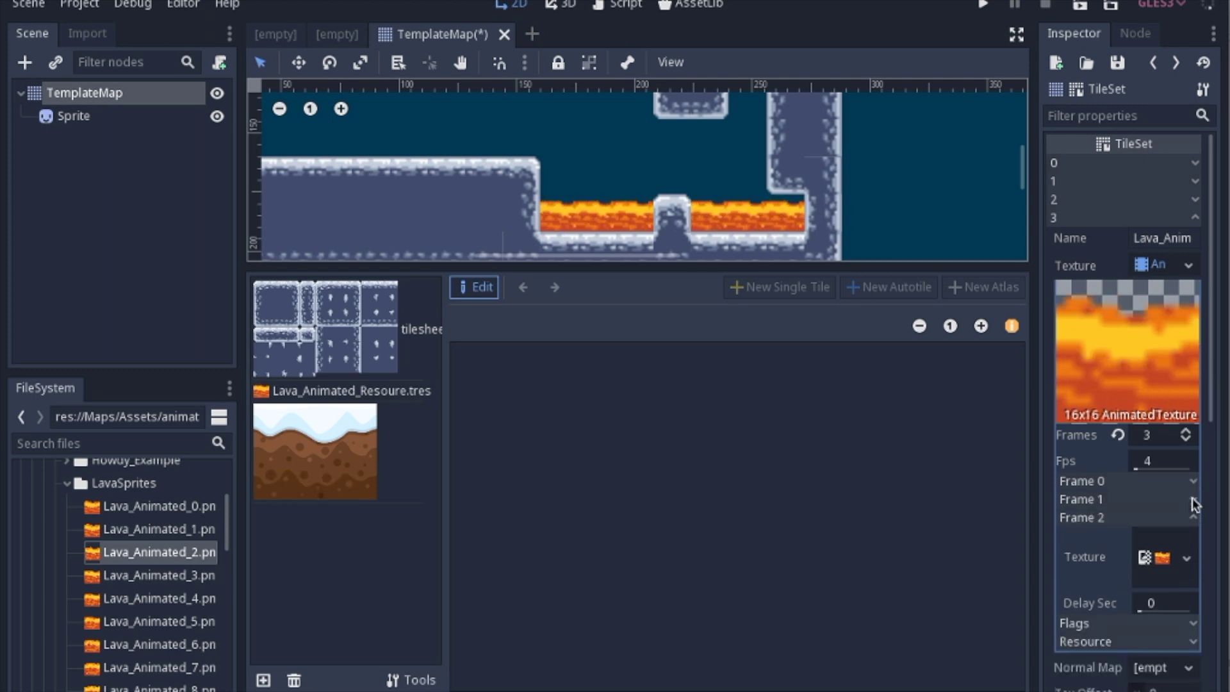
pyautogui.click(1193, 518)
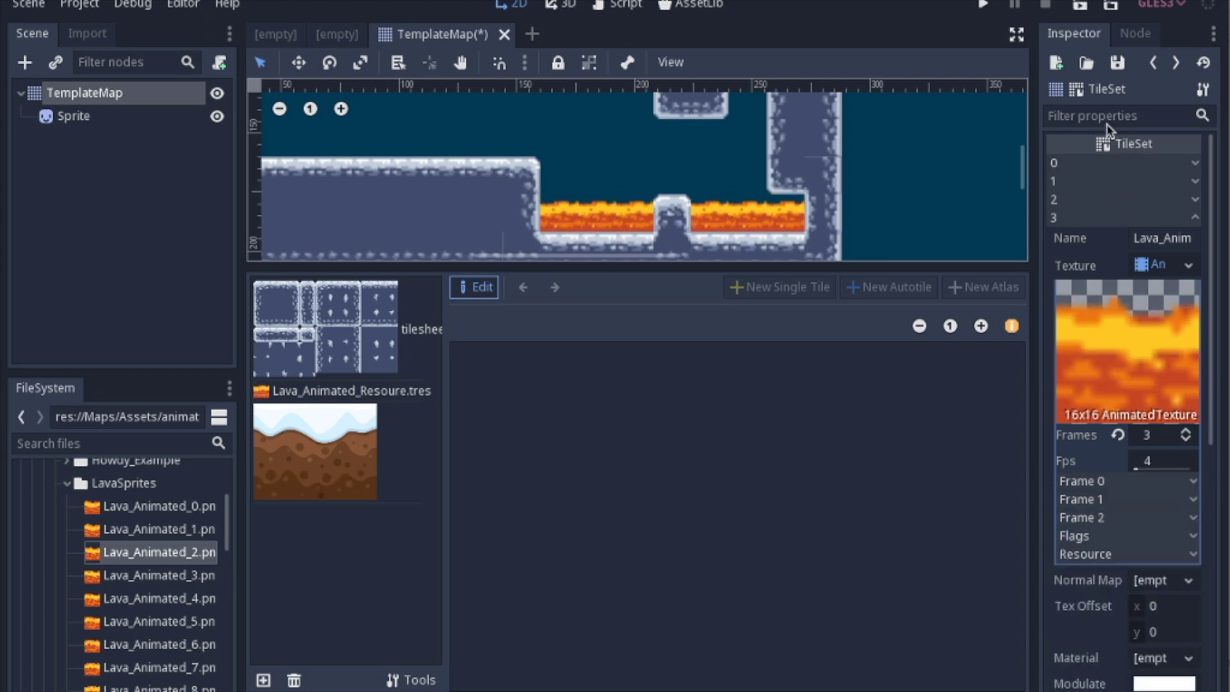
pyautogui.click(1188, 265)
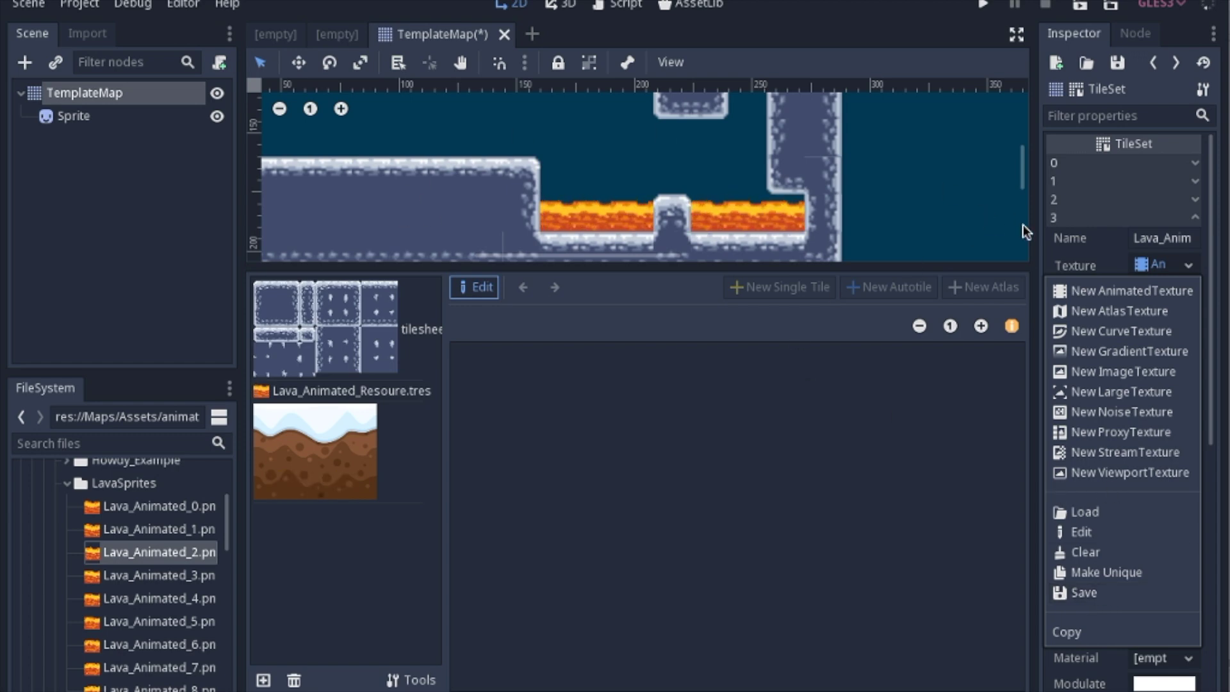
# Paint a row of animated lava tiles below the platform, then reopen the tile set.
pyautogui.click(405, 243)
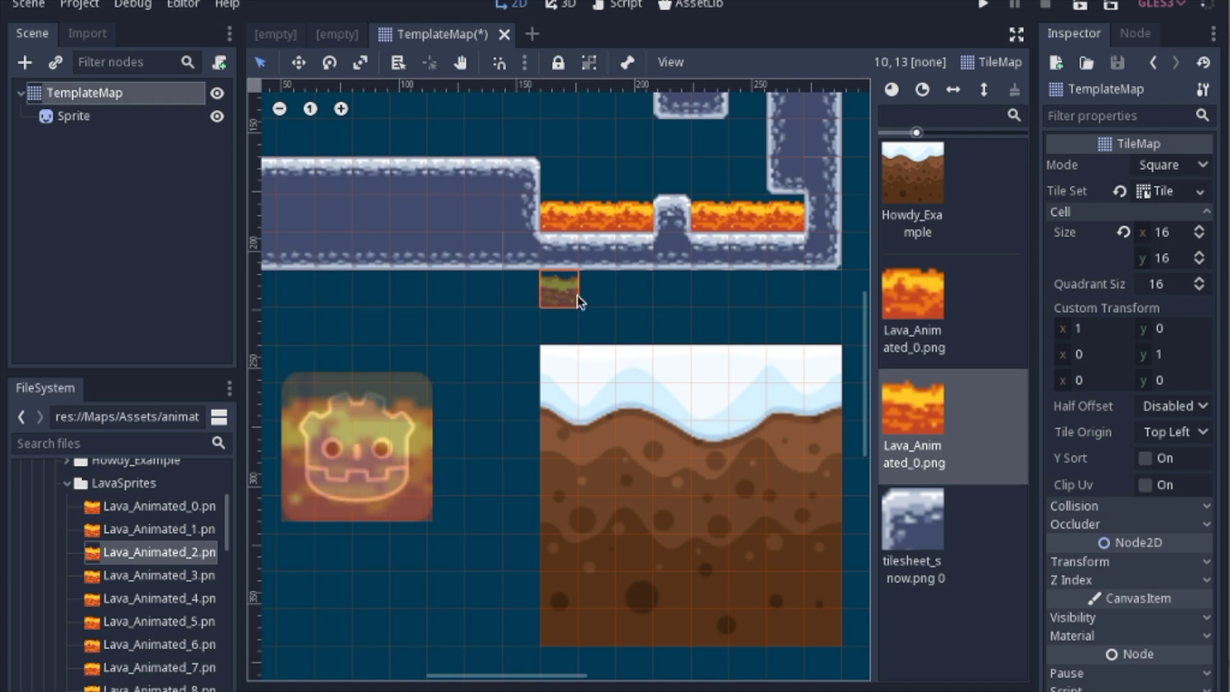
pyautogui.moveTo(556, 292); pyautogui.dragTo(827, 293)
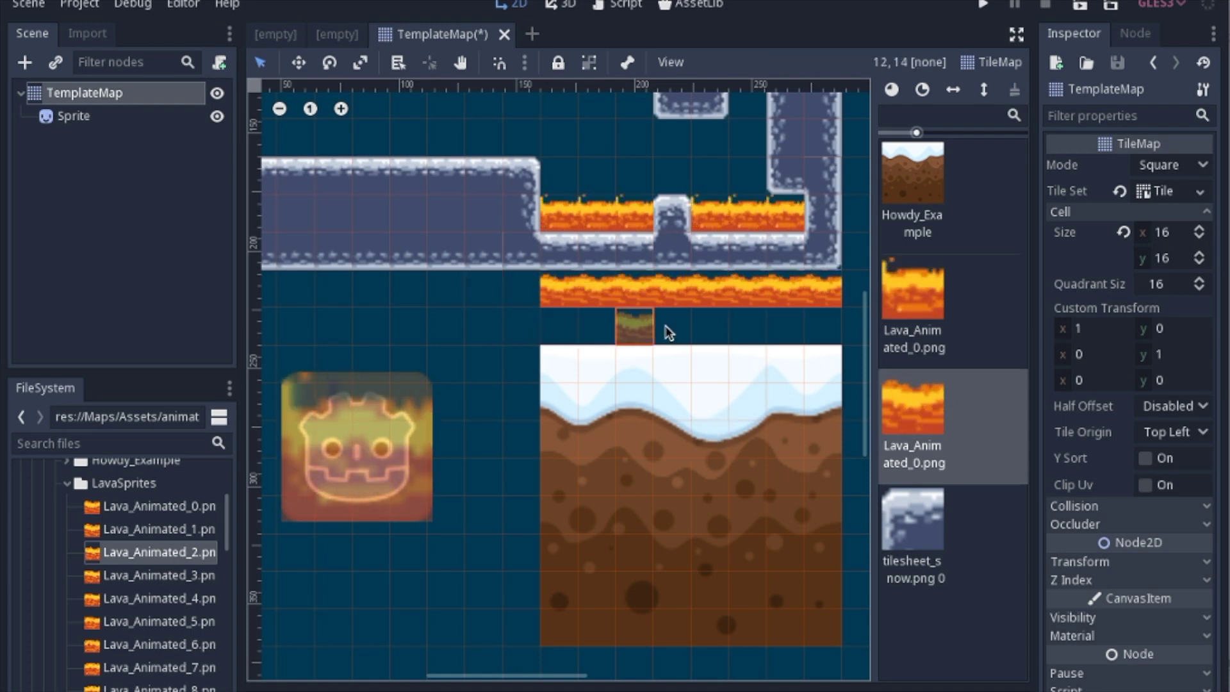
pyautogui.click(1159, 191)
pyautogui.click(1063, 217)
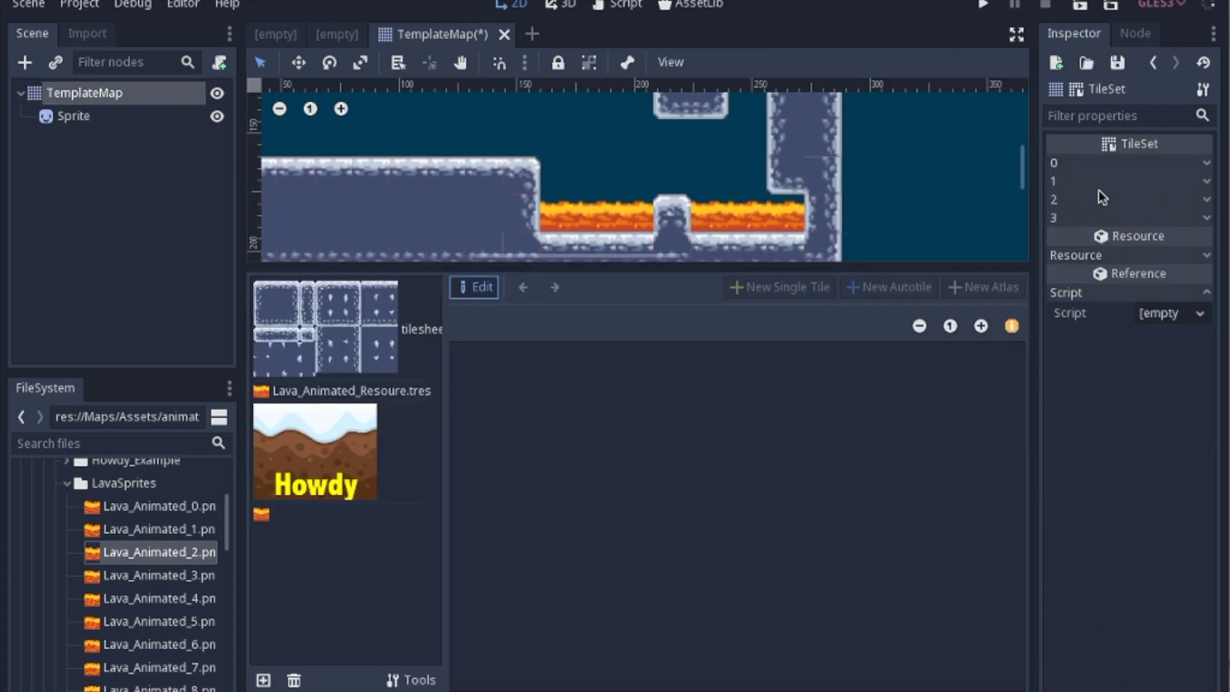
# Expand tile 2's properties in the TileSet Inspector and scroll through them.
pyautogui.click(1063, 199)
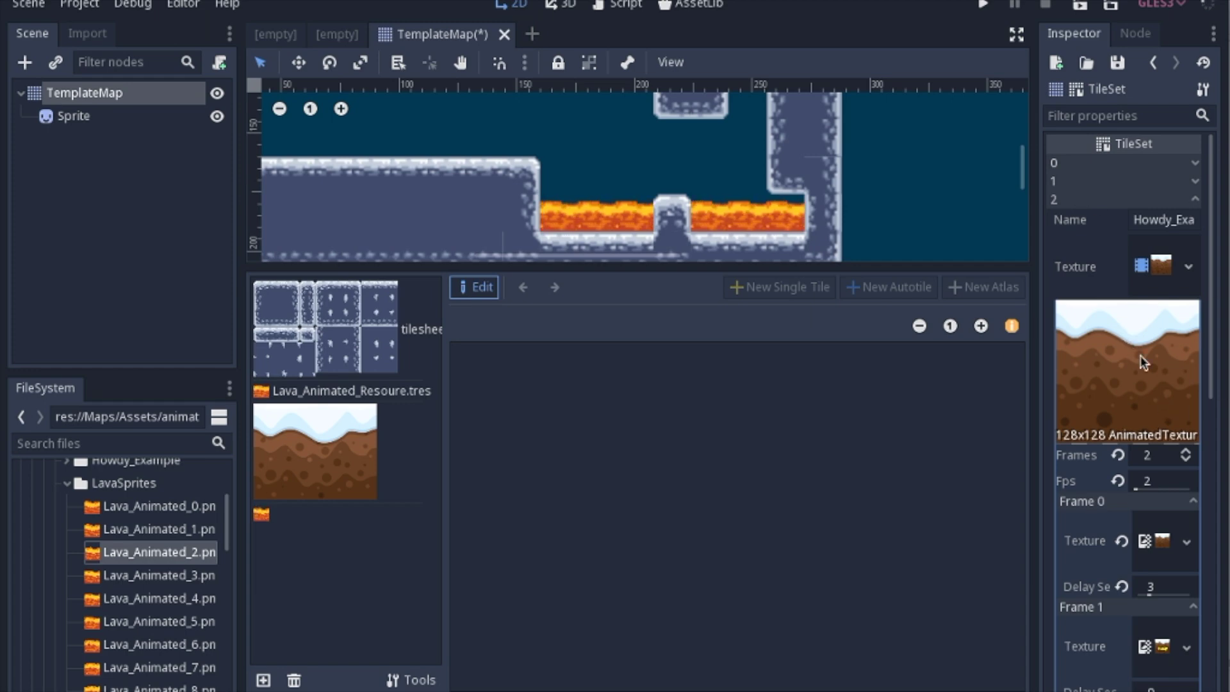
pyautogui.scroll(-5, 1068, 397)
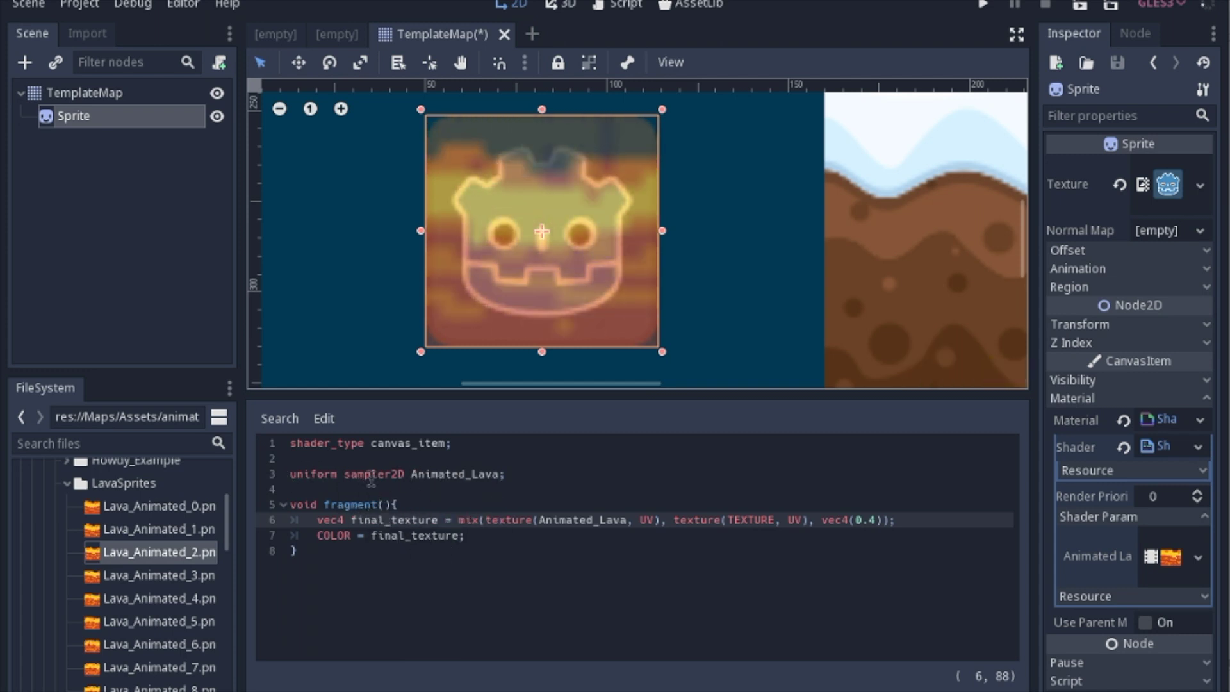
# Assign Lava_Animated_Resoure.tres to the Sprite's Animated Lava shader parameter.
pyautogui.moveTo(241, 256); pyautogui.dragTo(350, 256)
pyautogui.scroll(-5, 161, 577)
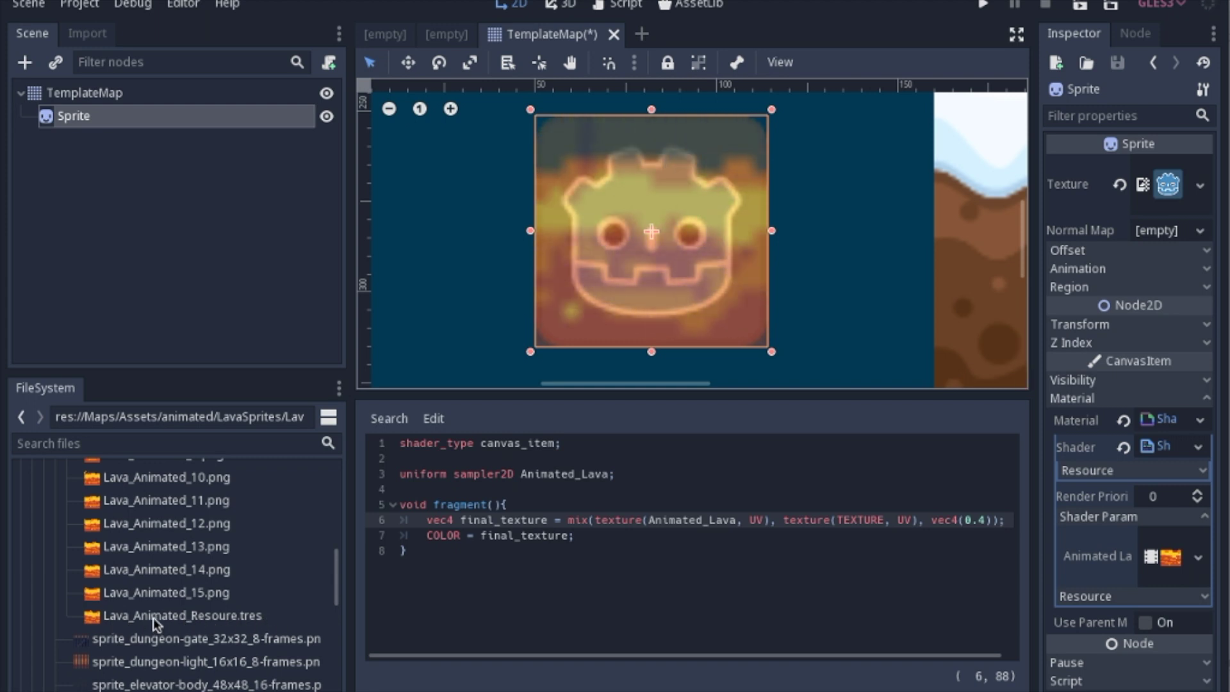
pyautogui.moveTo(153, 617); pyautogui.dragTo(1156, 558)
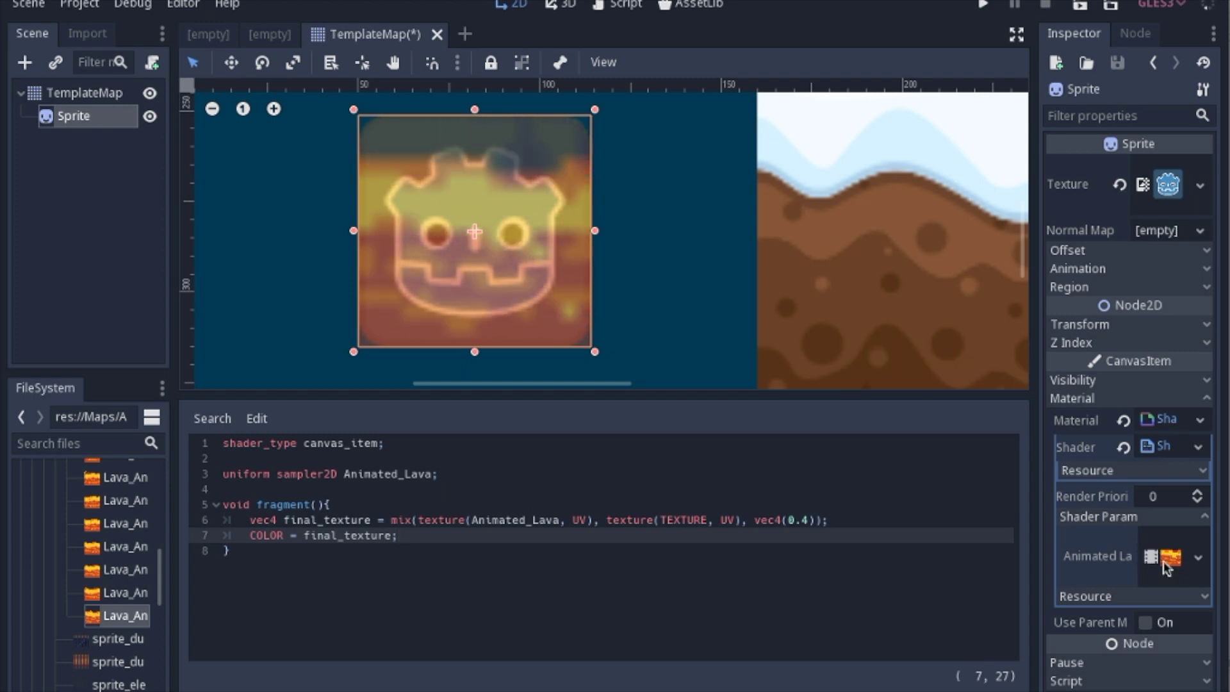
pyautogui.click(1198, 557)
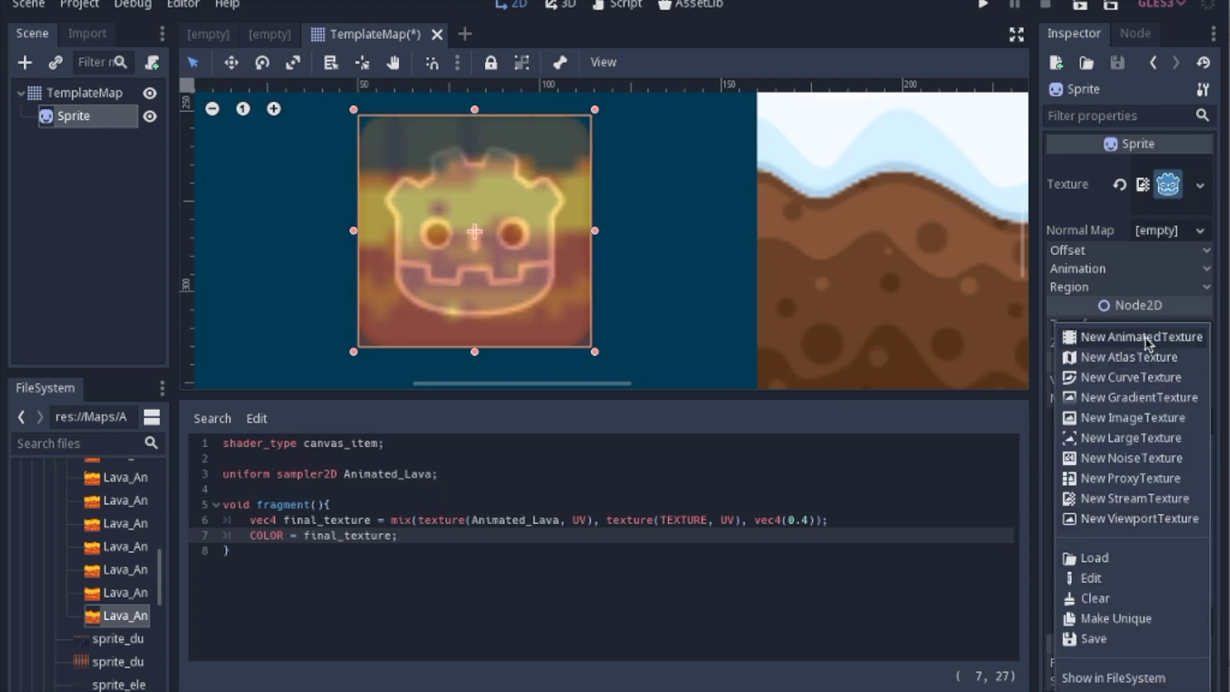
pyautogui.click(955, 423)
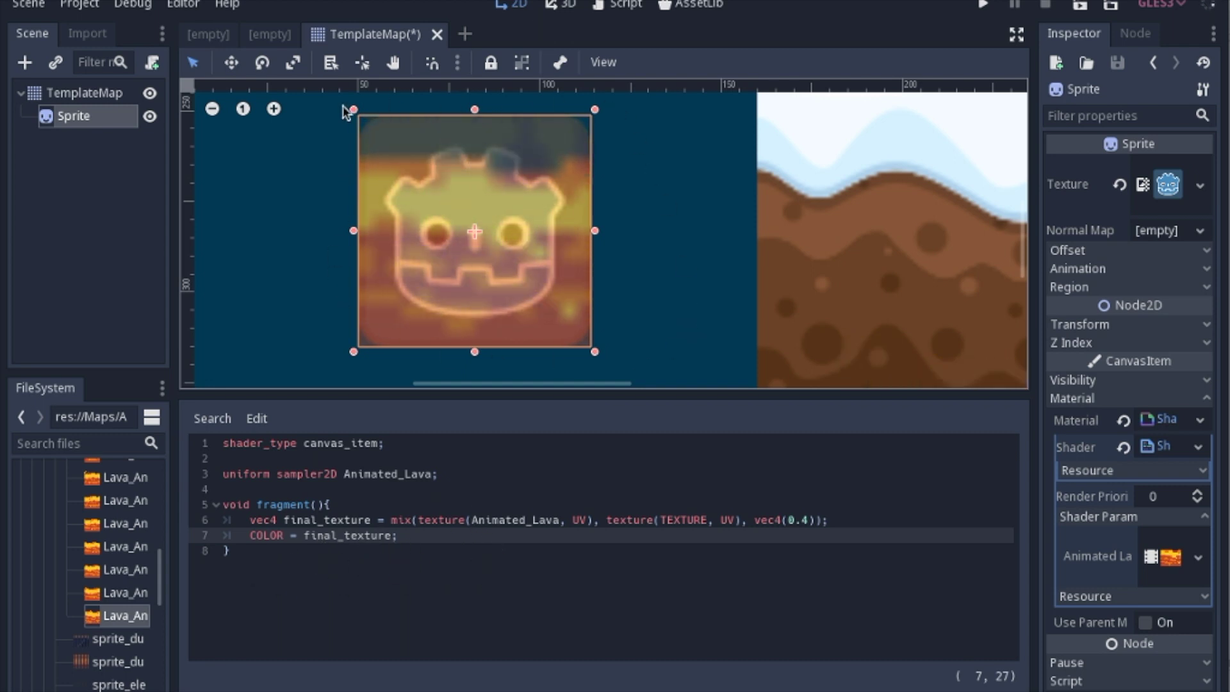
pyautogui.scroll(-5, 555, 248)
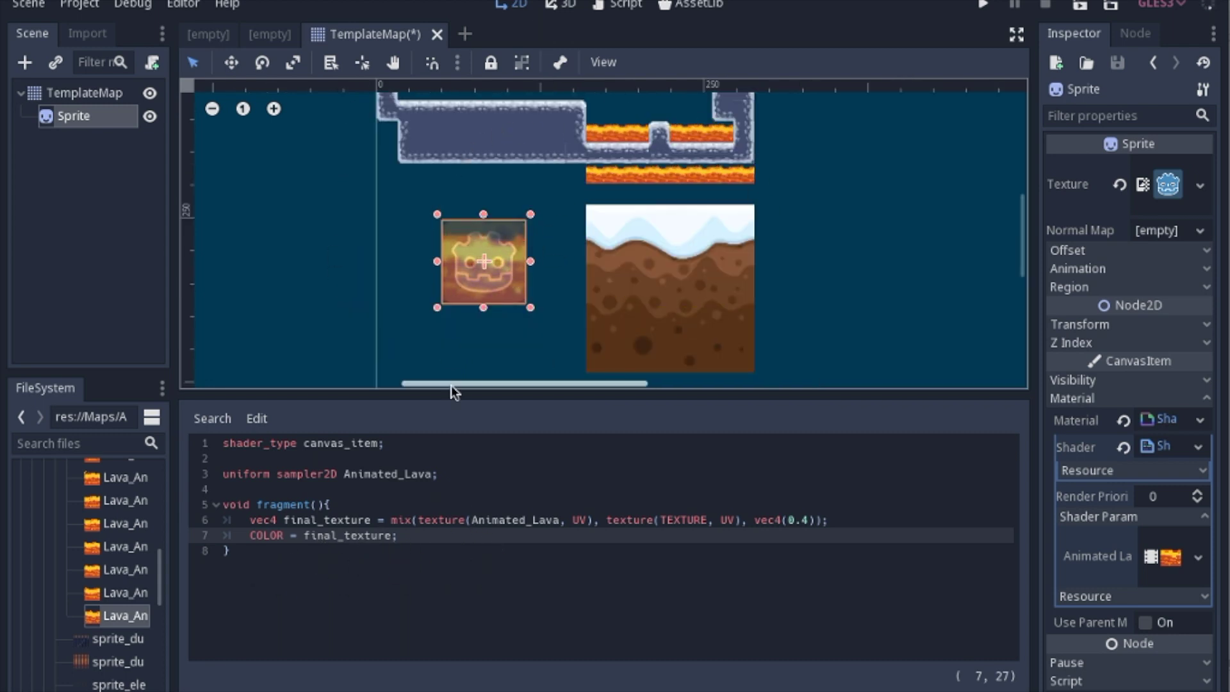